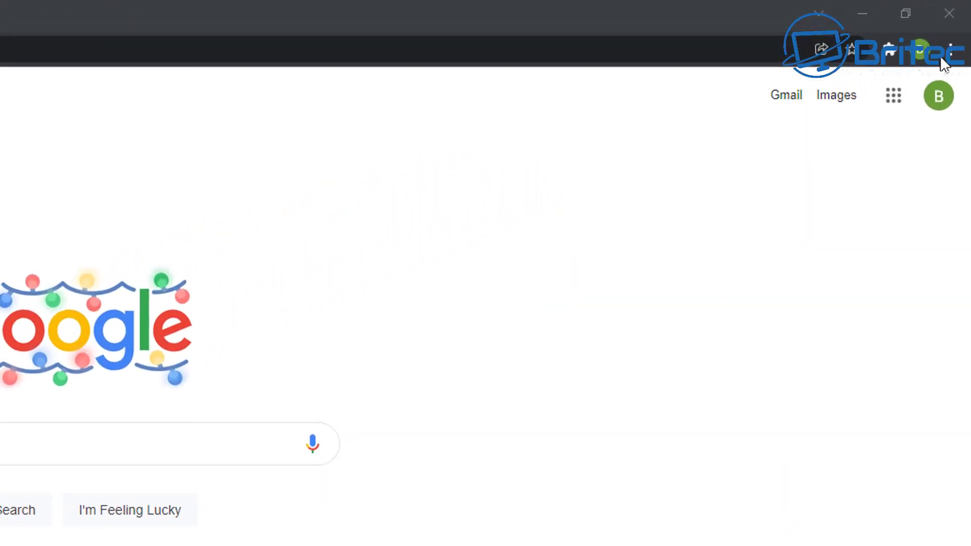
# On Chrome's Security settings page, try Standard protection, then leave Safe Browsing on Enhanced protection.
pyautogui.click(950, 49)
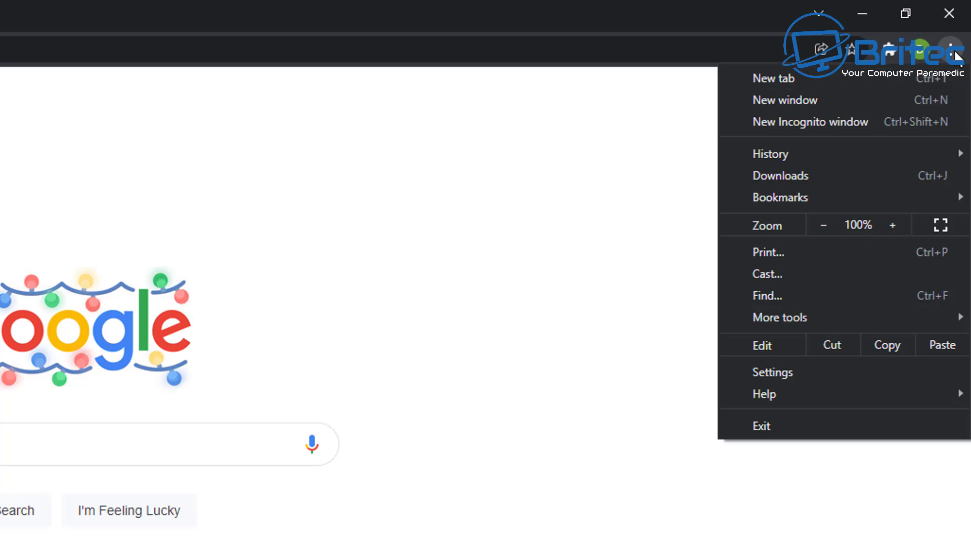
pyautogui.click(771, 373)
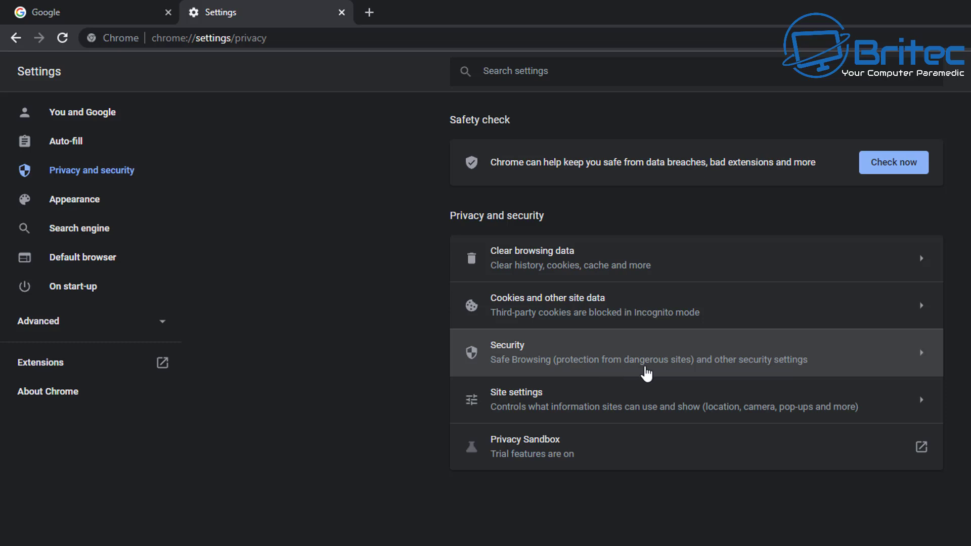
pyautogui.click(647, 373)
pyautogui.click(469, 391)
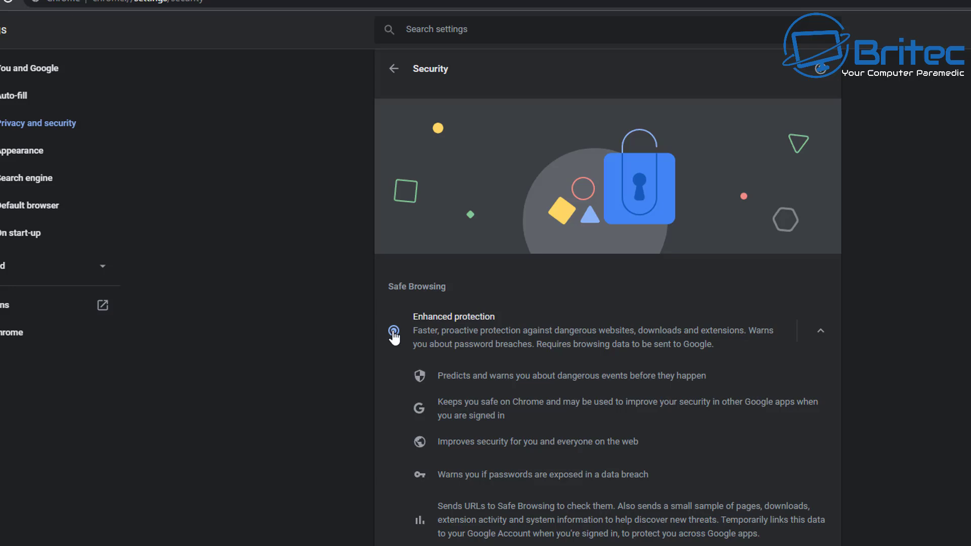
pyautogui.scroll(-2, 471, 404)
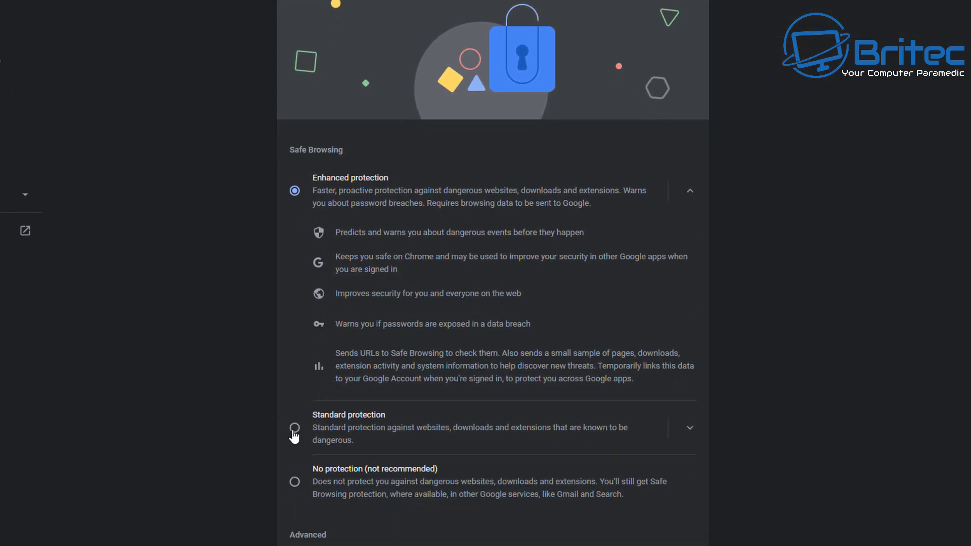
pyautogui.click(294, 429)
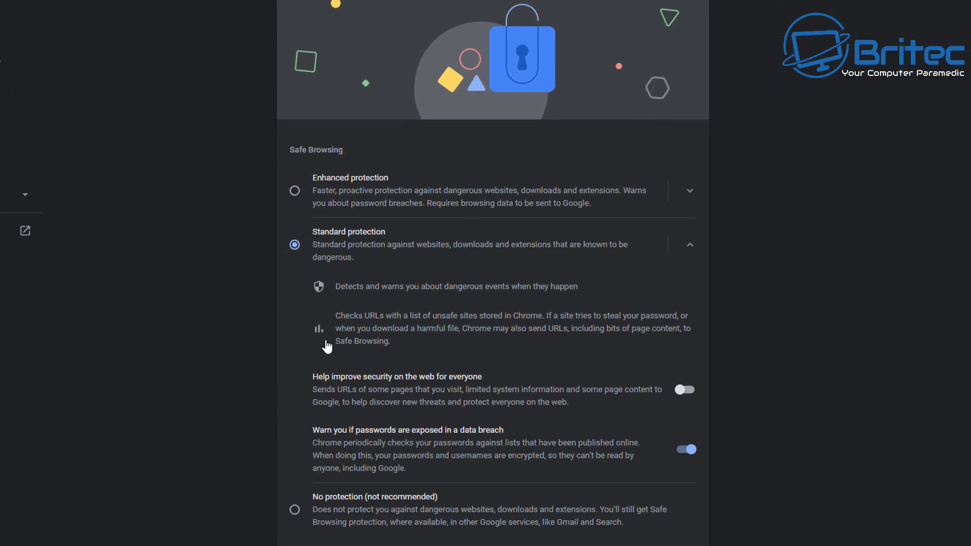
pyautogui.click(294, 192)
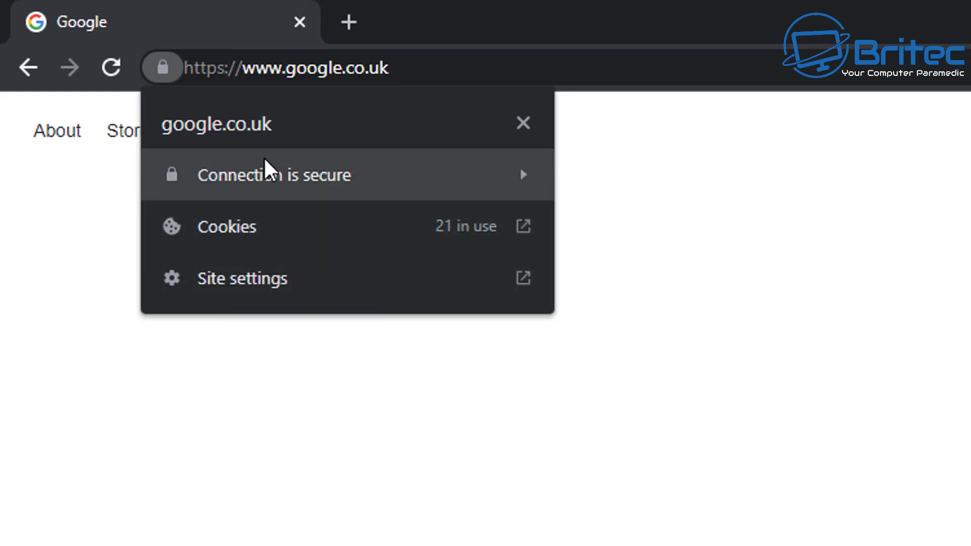
pyautogui.click(339, 174)
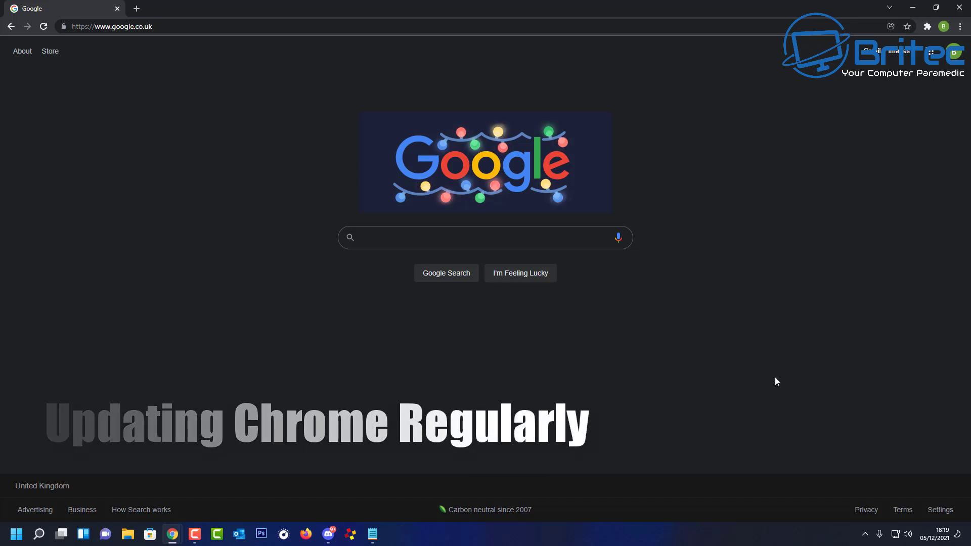
# Open the About Google Chrome page from Help to check for updates.
pyautogui.click(956, 43)
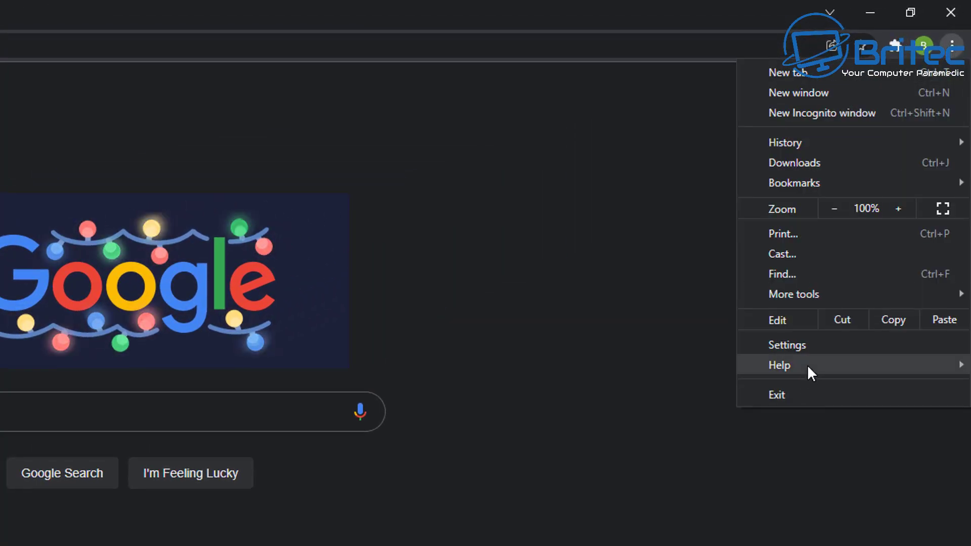
pyautogui.moveTo(808, 365)
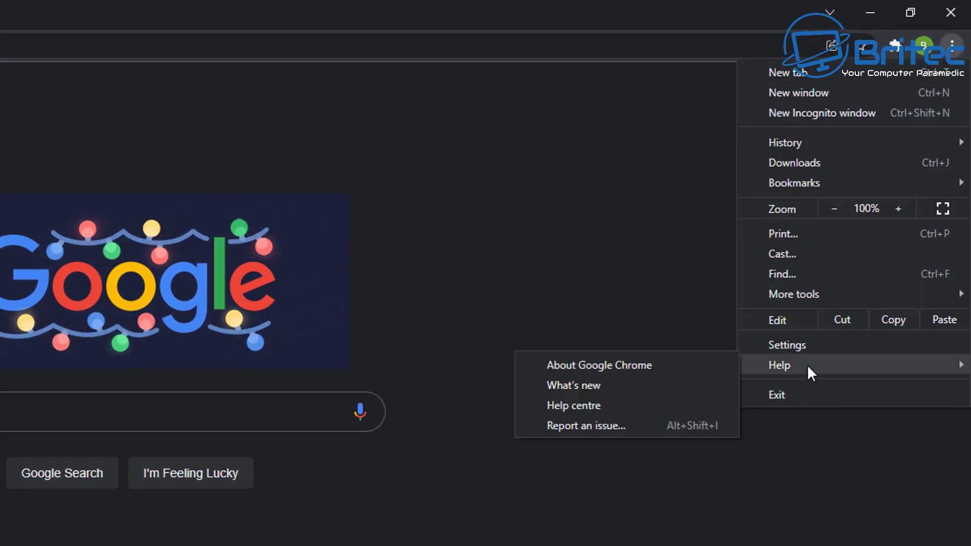
pyautogui.click(625, 365)
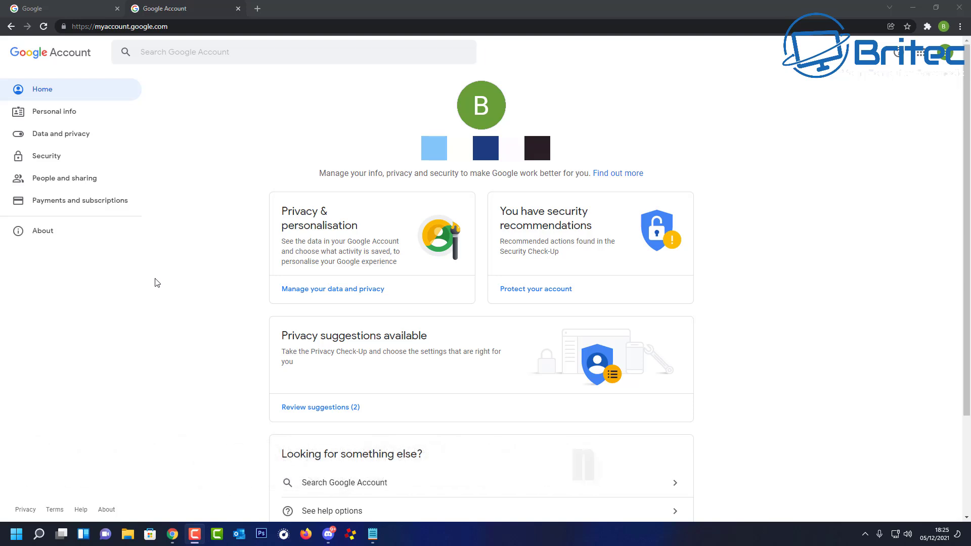
# Open the Google Account Security page to review that 2-Step Verification is on.
pyautogui.click(61, 160)
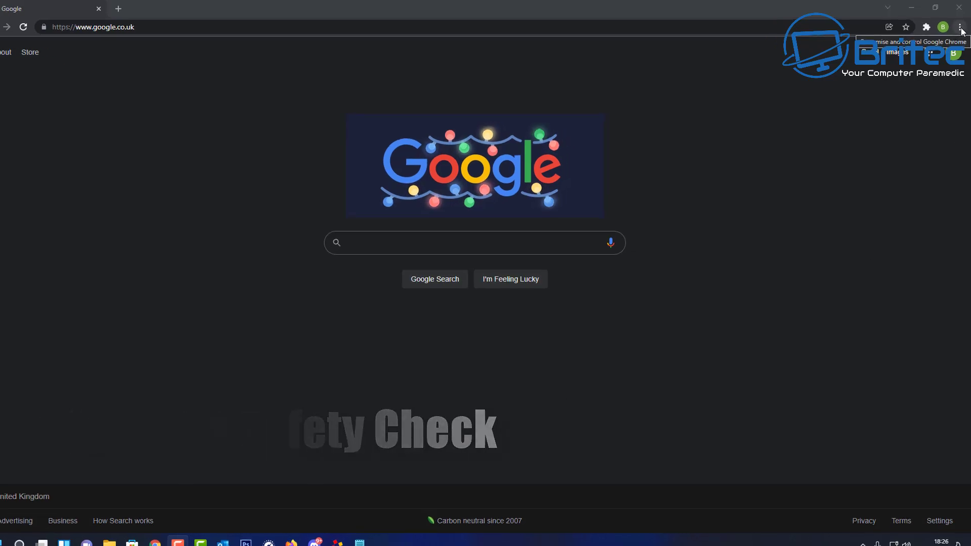
# Run Safety check under Privacy and security, confirming Chrome is up to date, then close Settings.
pyautogui.click(961, 28)
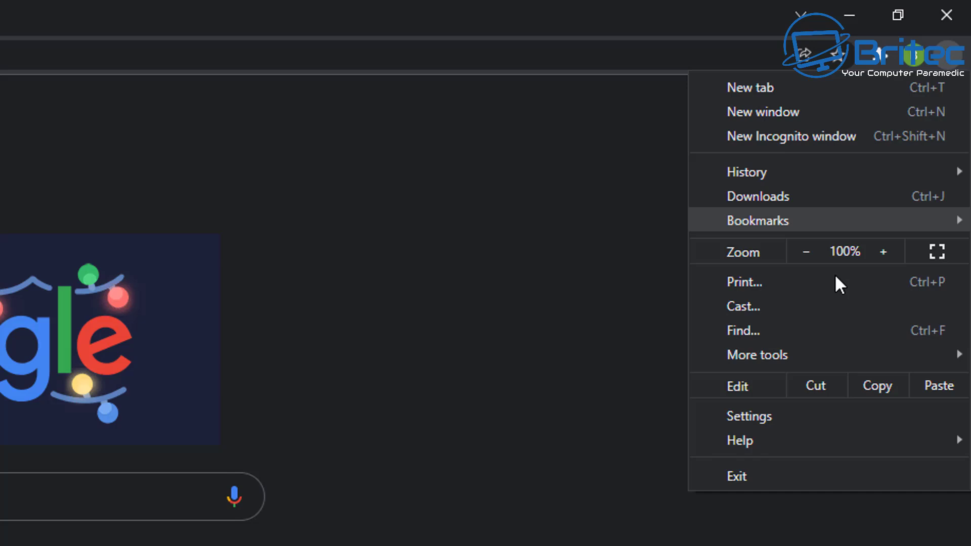
pyautogui.click(762, 416)
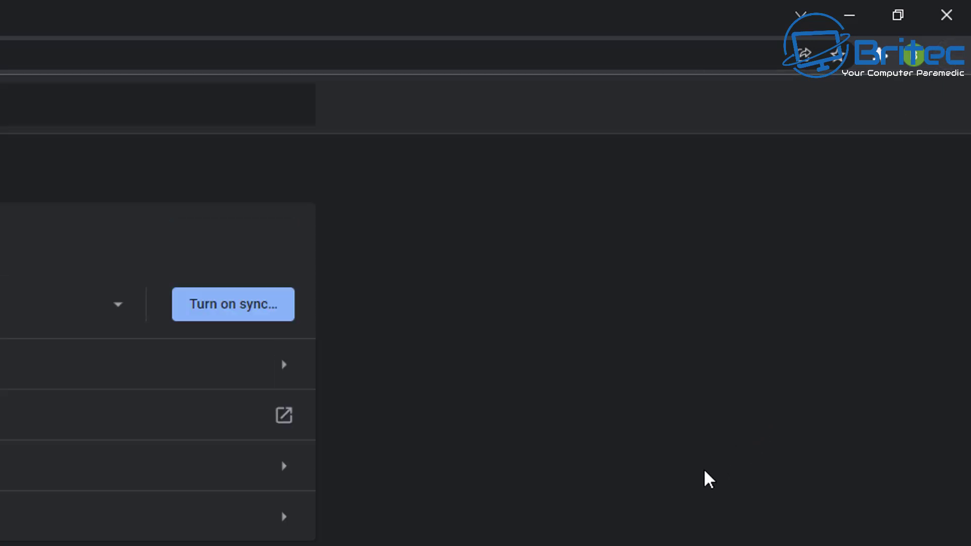
pyautogui.click(90, 172)
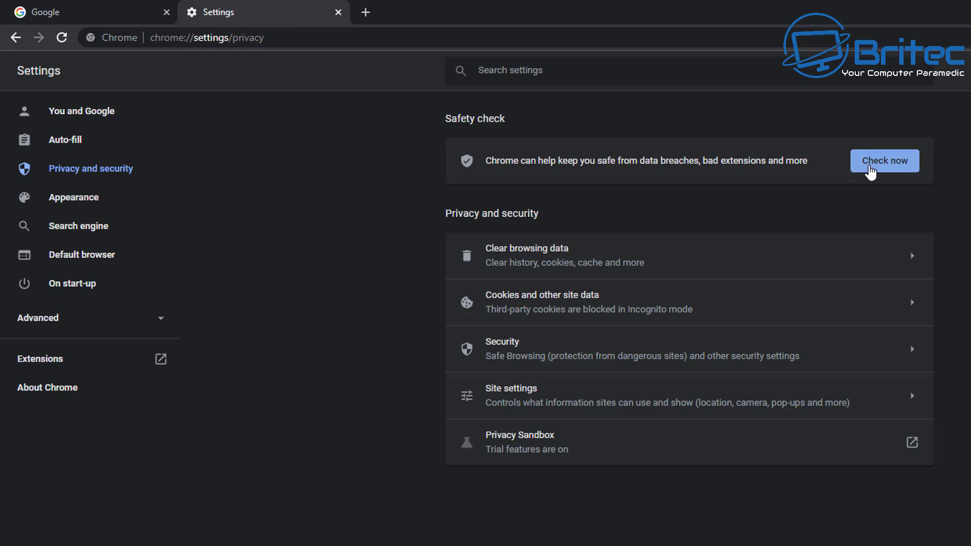
pyautogui.click(889, 174)
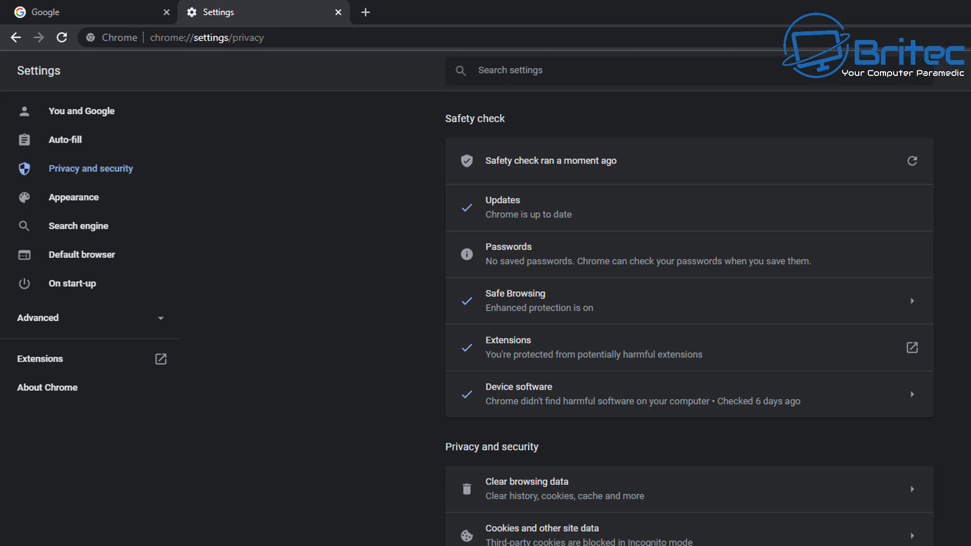
pyautogui.click(339, 12)
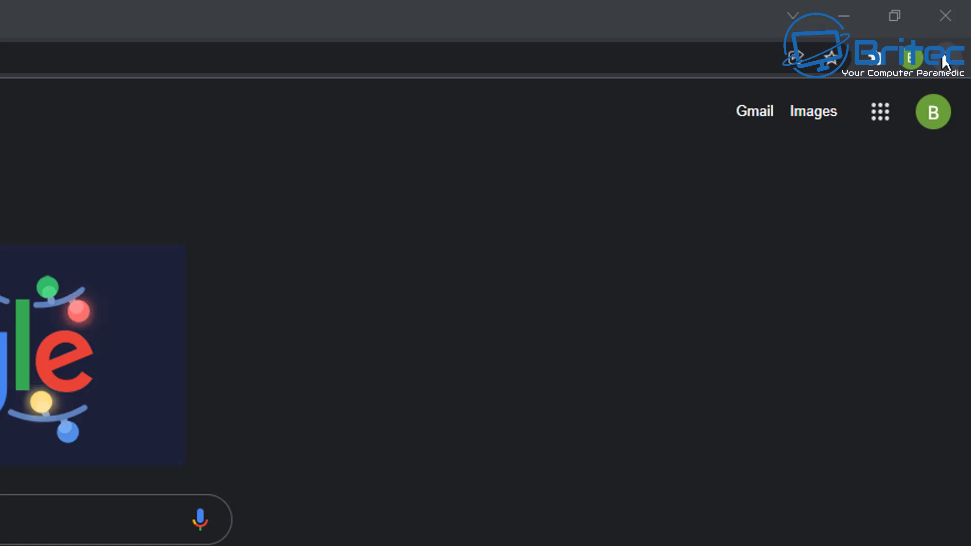
# In Chrome Settings, expand Advanced and go to the Reset and clean up page.
pyautogui.click(945, 58)
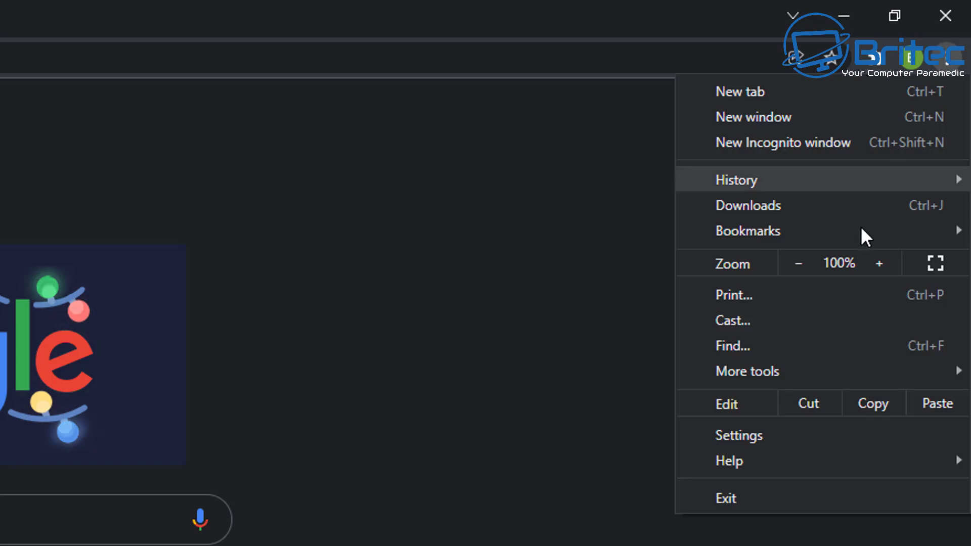
pyautogui.click(793, 441)
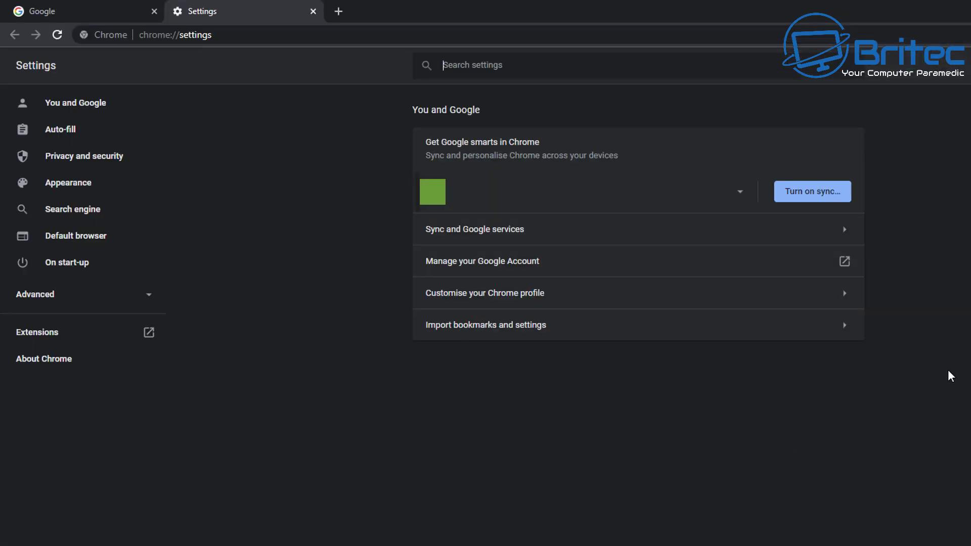
pyautogui.click(150, 297)
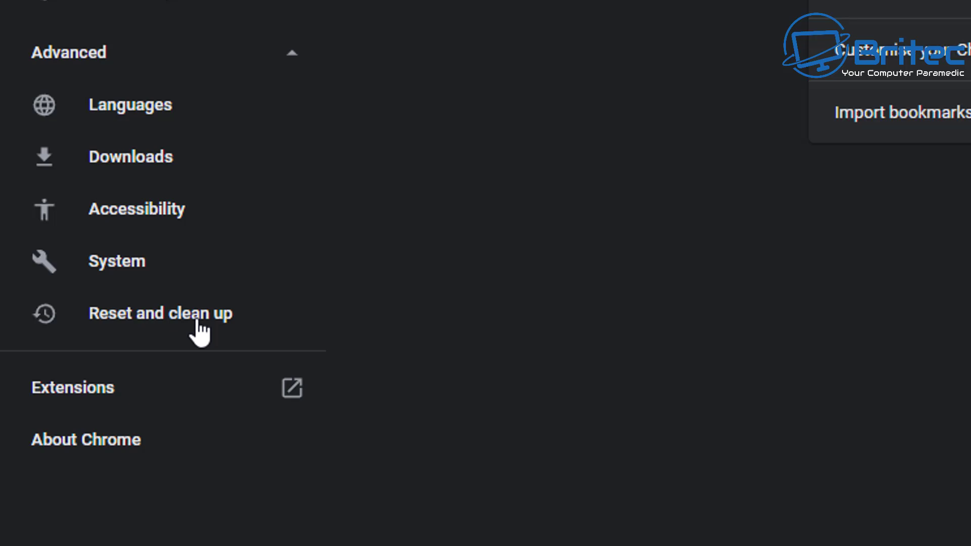
pyautogui.click(197, 322)
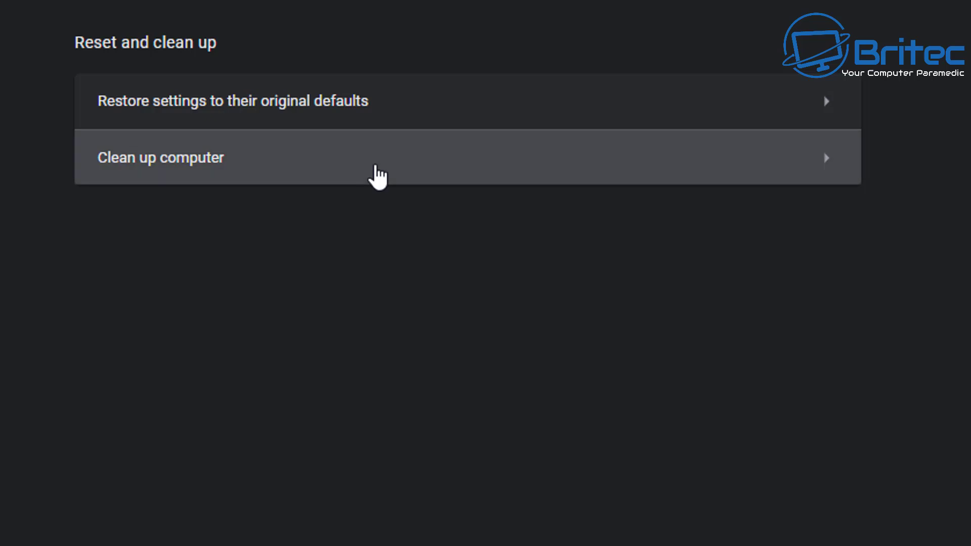
# Run the Clean up computer scan, which reports no harmful software.
pyautogui.click(373, 174)
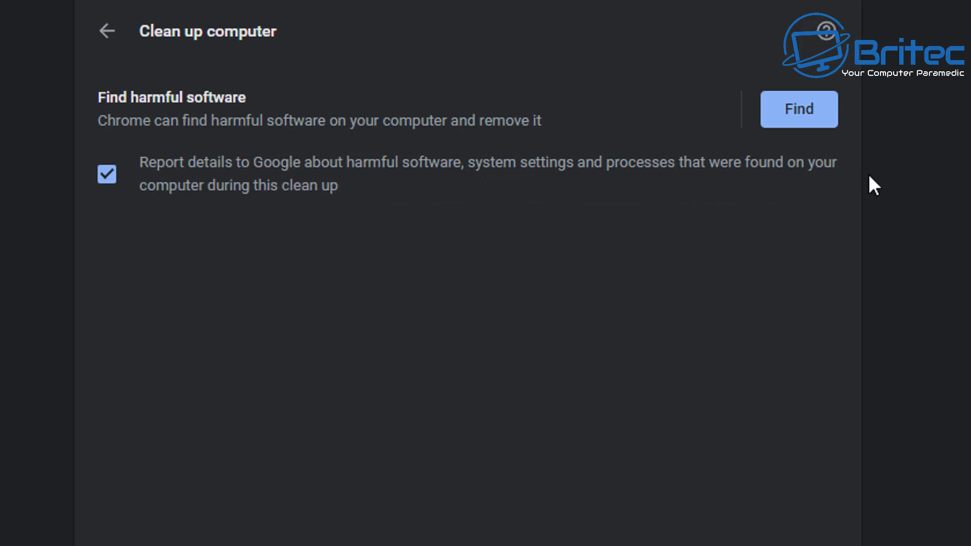
pyautogui.click(804, 123)
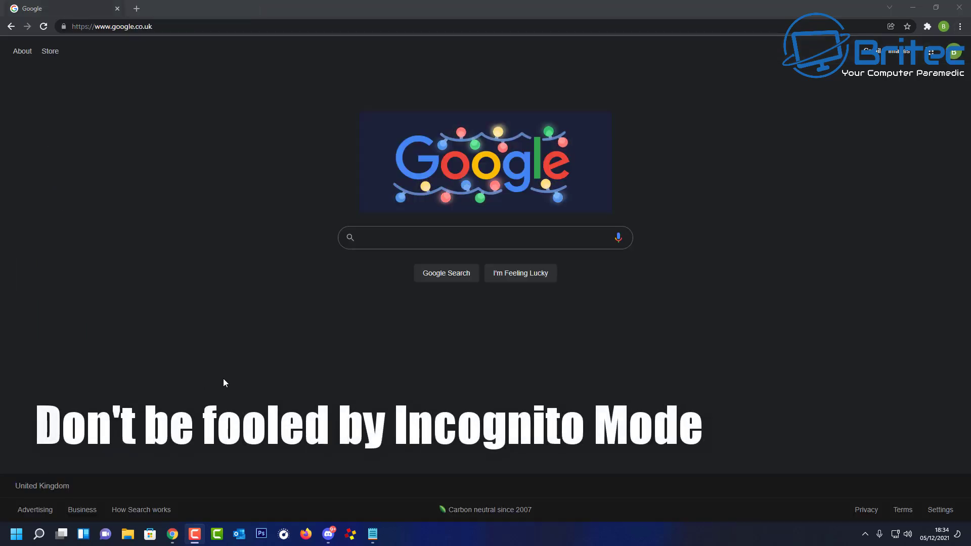
# Open a new Incognito window from Chrome's three-dot menu.
pyautogui.click(960, 26)
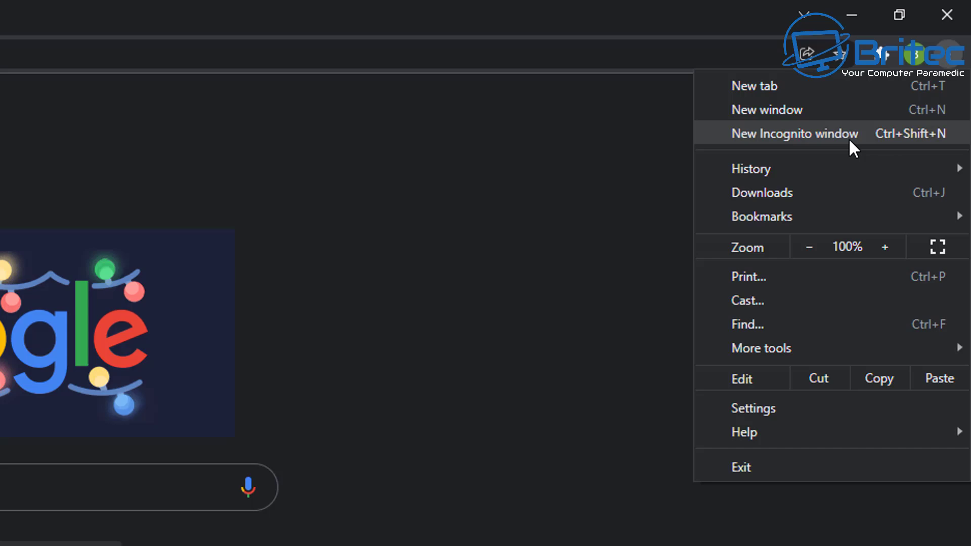
pyautogui.click(821, 137)
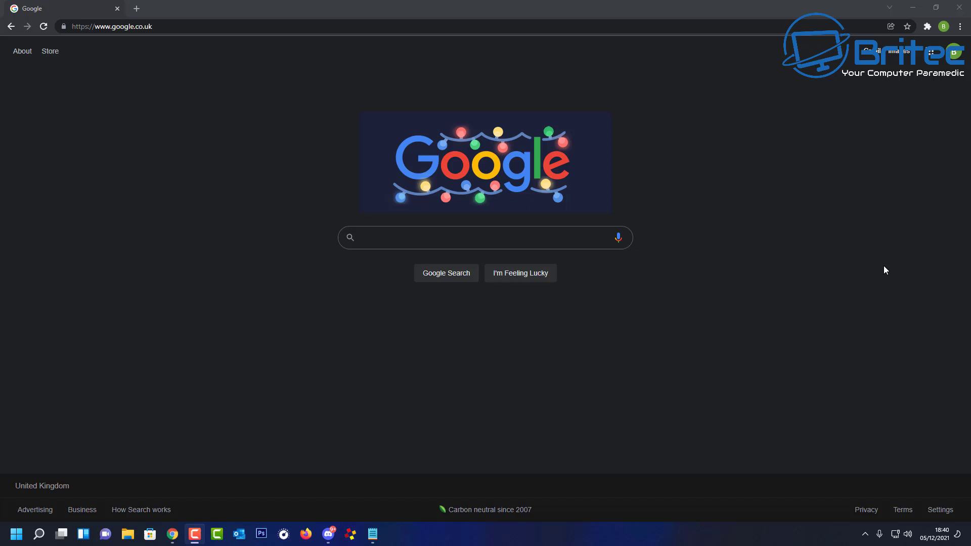
# Open Clear browsing data from Settings and show its Advanced options.
pyautogui.click(960, 27)
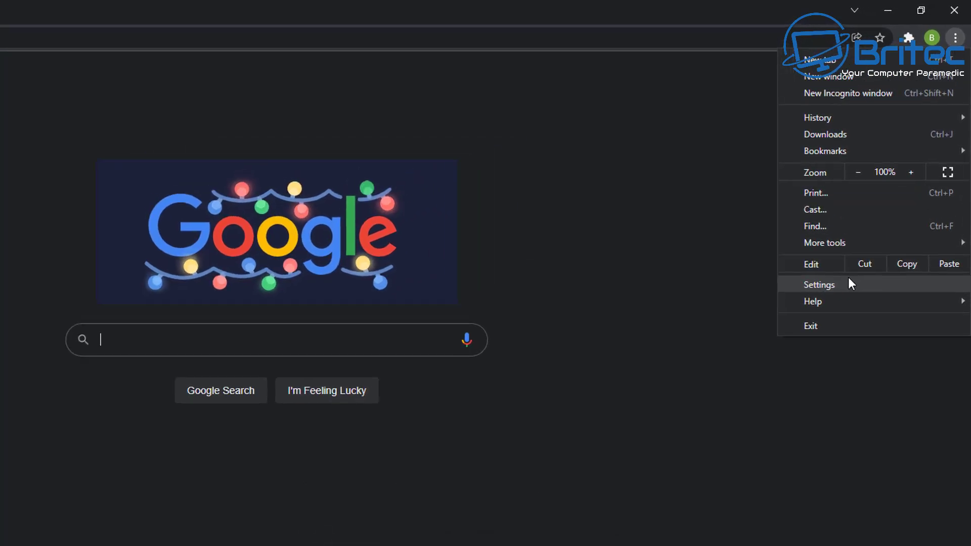
pyautogui.click(850, 283)
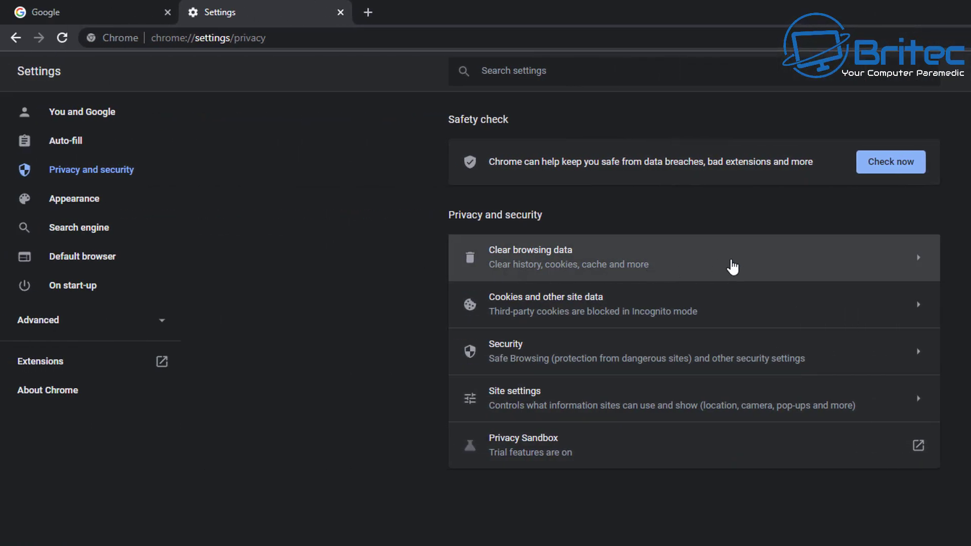
pyautogui.click(729, 268)
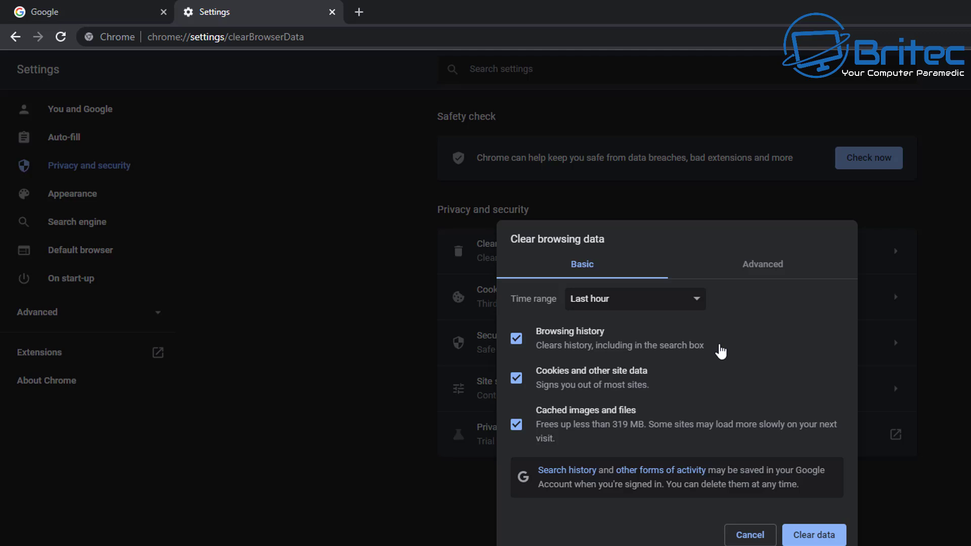
pyautogui.click(783, 271)
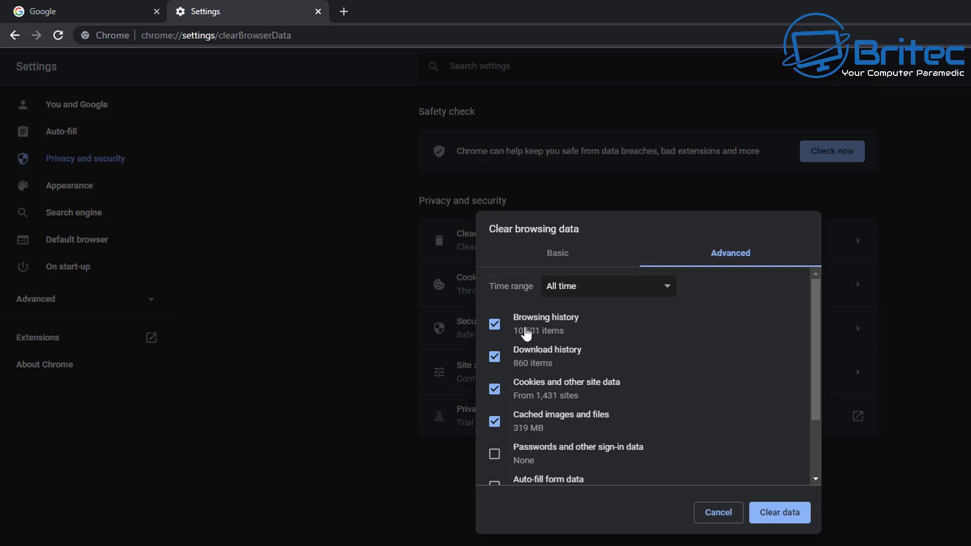
pyautogui.moveTo(815, 302); pyautogui.dragTo(815, 372)
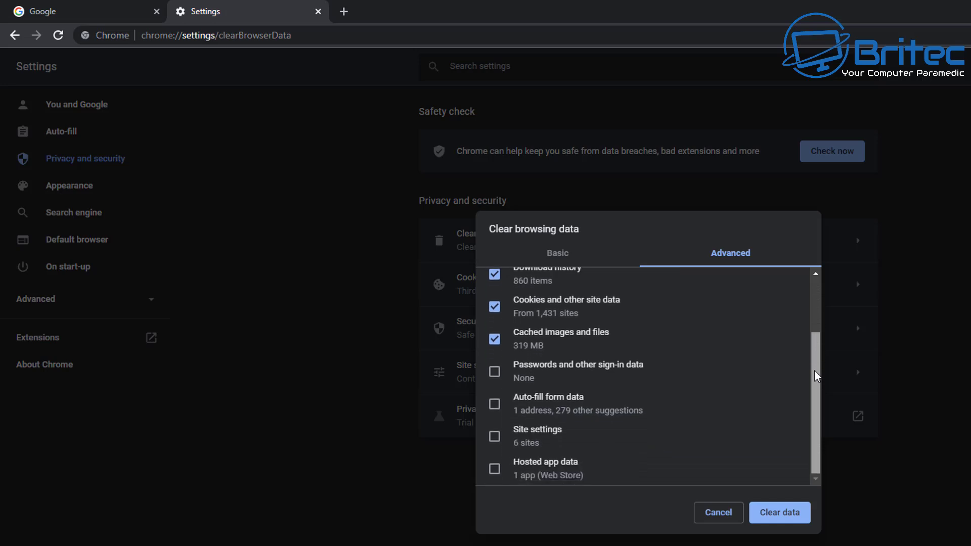
# Tick Auto-fill form data, and leave Passwords and other sign-in data unticked.
pyautogui.click(509, 410)
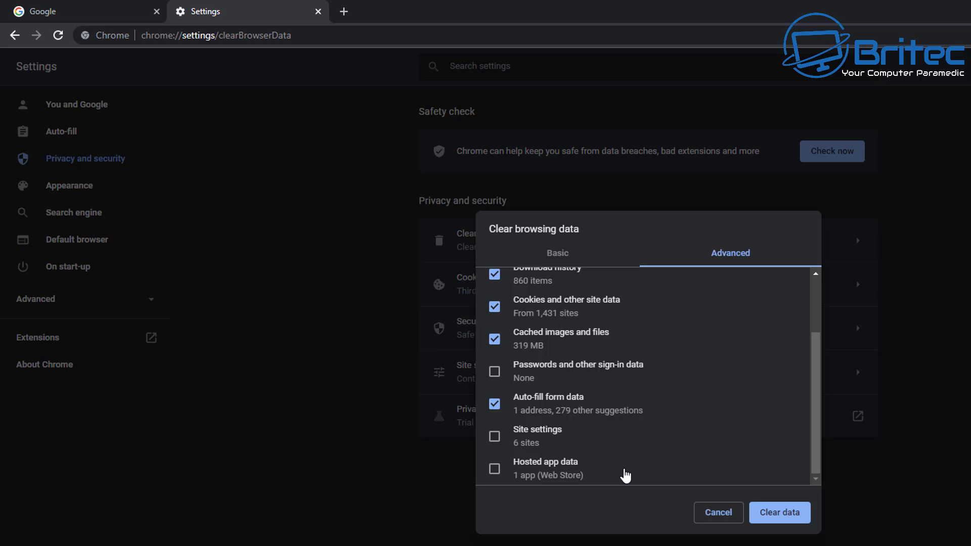
pyautogui.scroll(2, 623, 412)
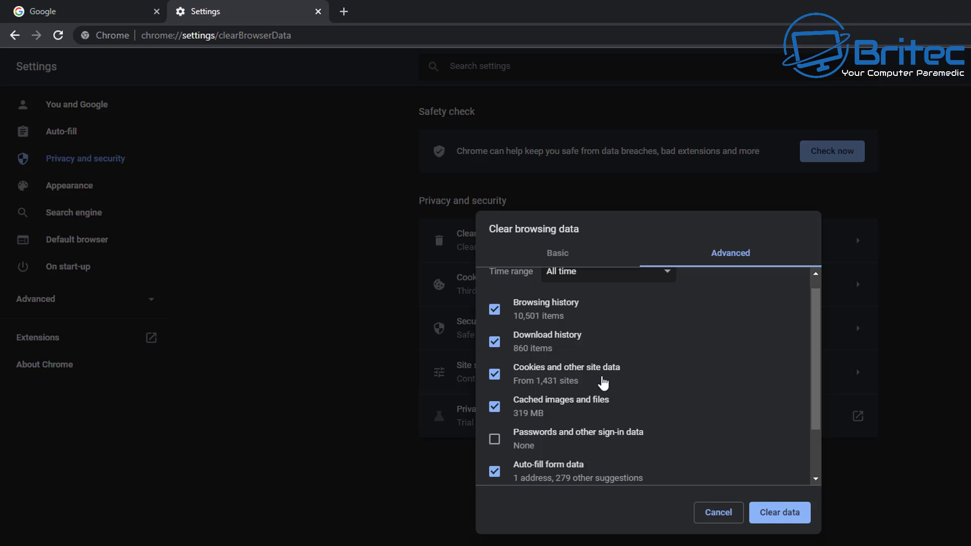
pyautogui.scroll(1, 603, 384)
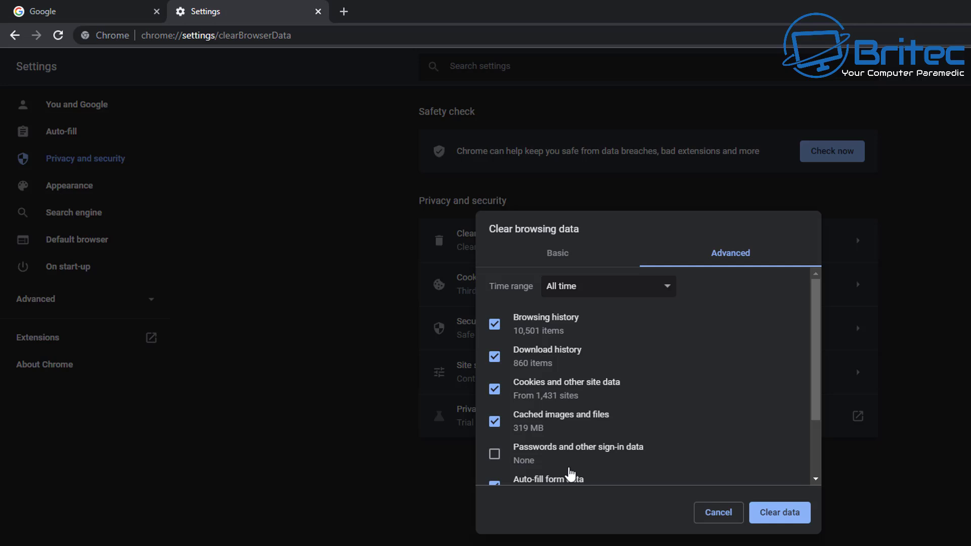
pyautogui.click(501, 456)
pyautogui.scroll(-2, 817, 443)
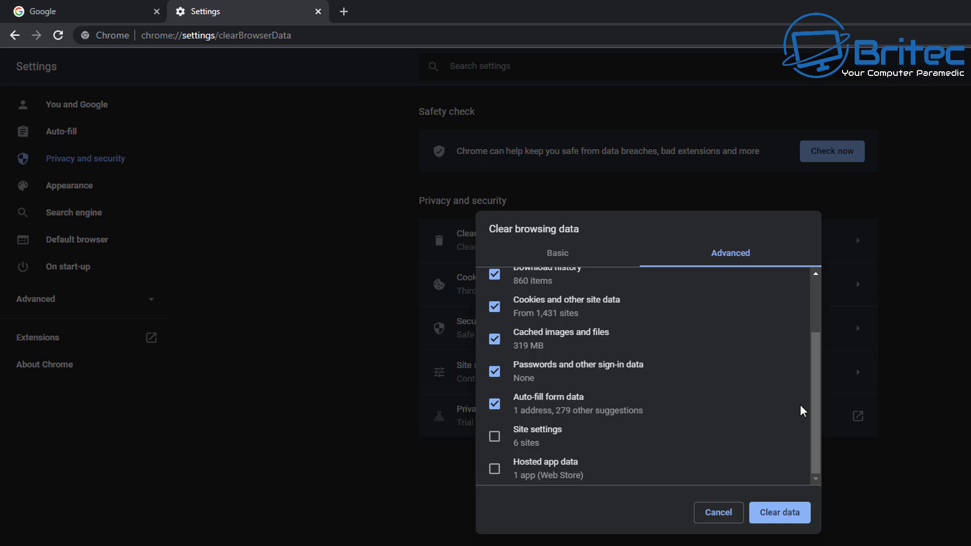
pyautogui.scroll(1, 816, 406)
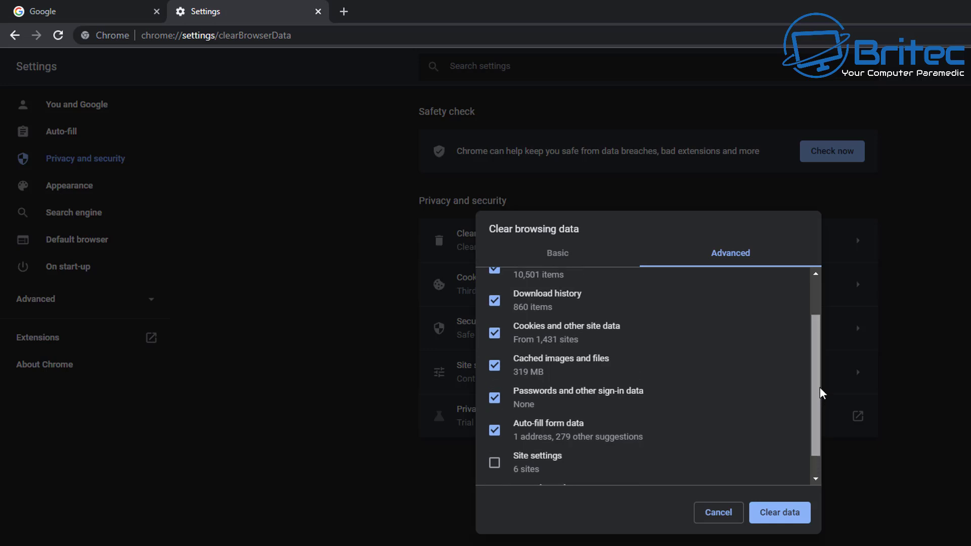
pyautogui.click(495, 411)
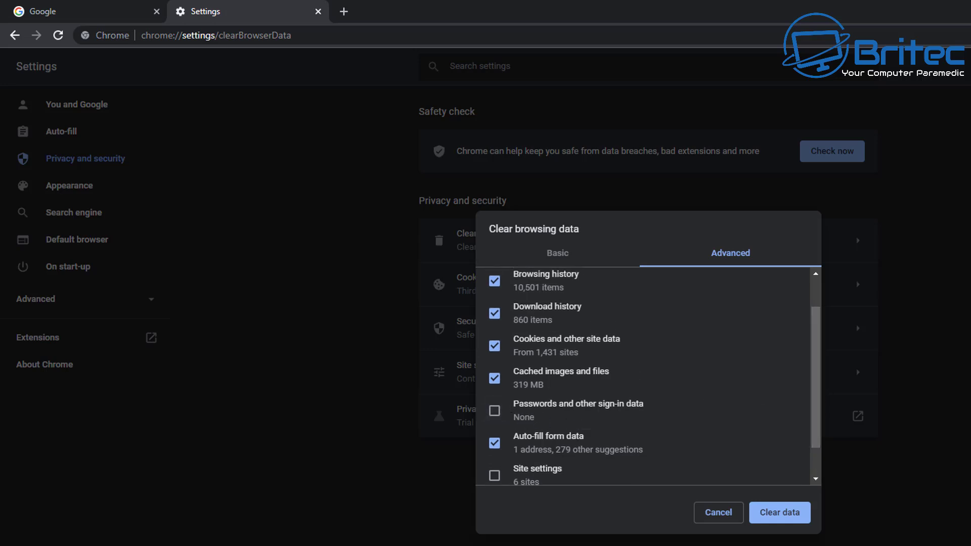
pyautogui.scroll(1, 491, 338)
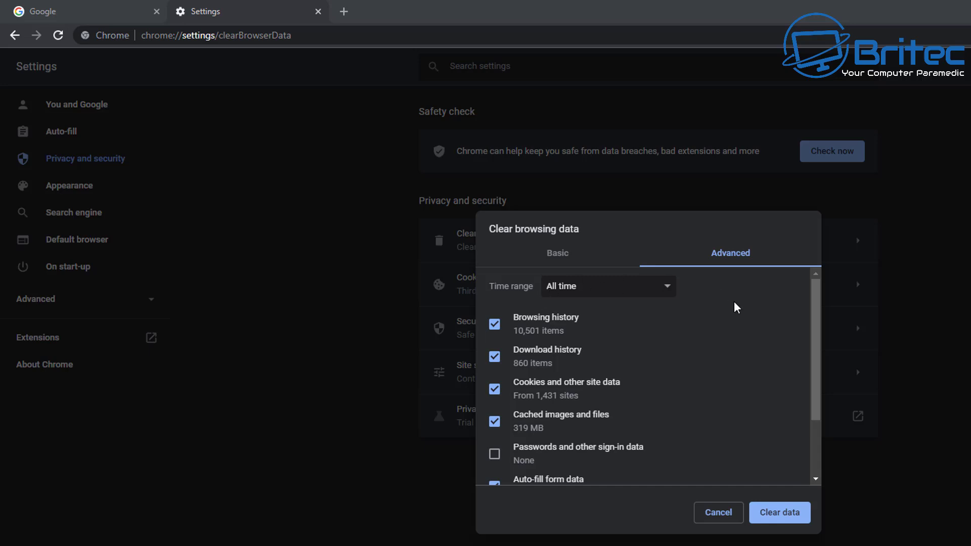
# Set the time range to All time on both Basic and Advanced tabs, keeping Cookies ticked.
pyautogui.click(635, 293)
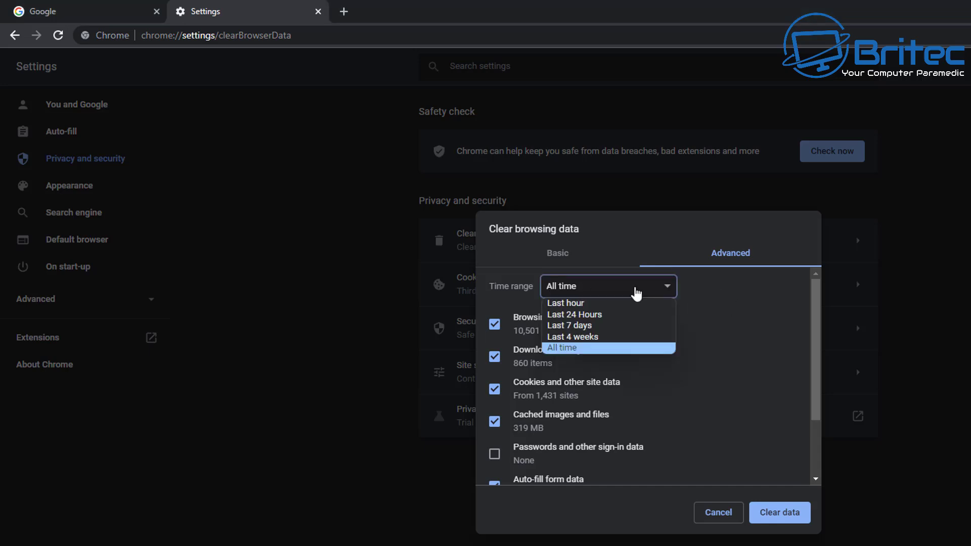
pyautogui.click(569, 347)
pyautogui.click(561, 256)
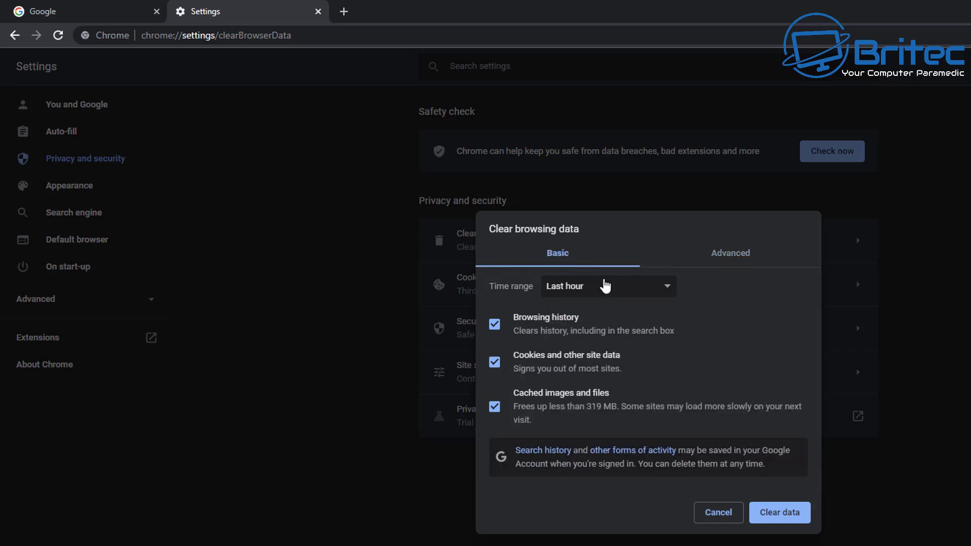
pyautogui.click(631, 287)
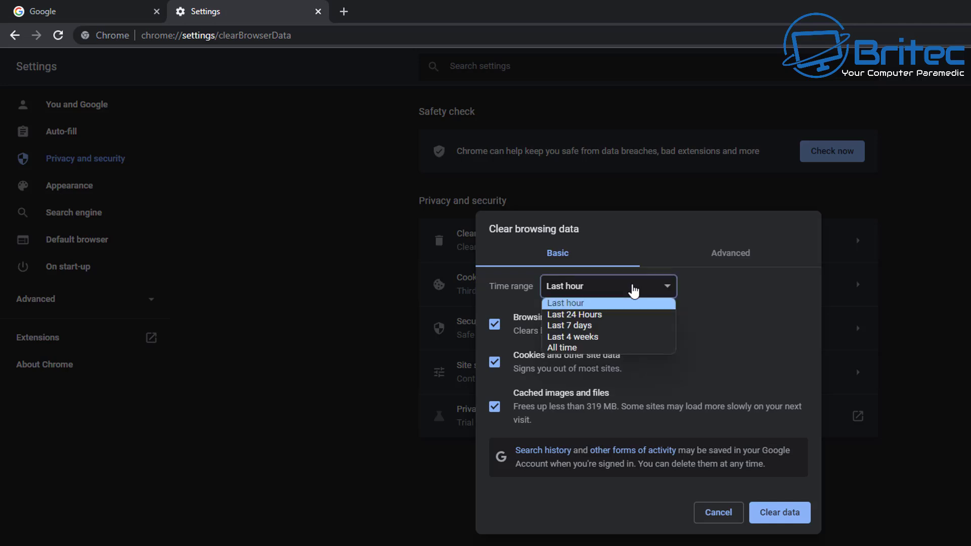
pyautogui.click(596, 348)
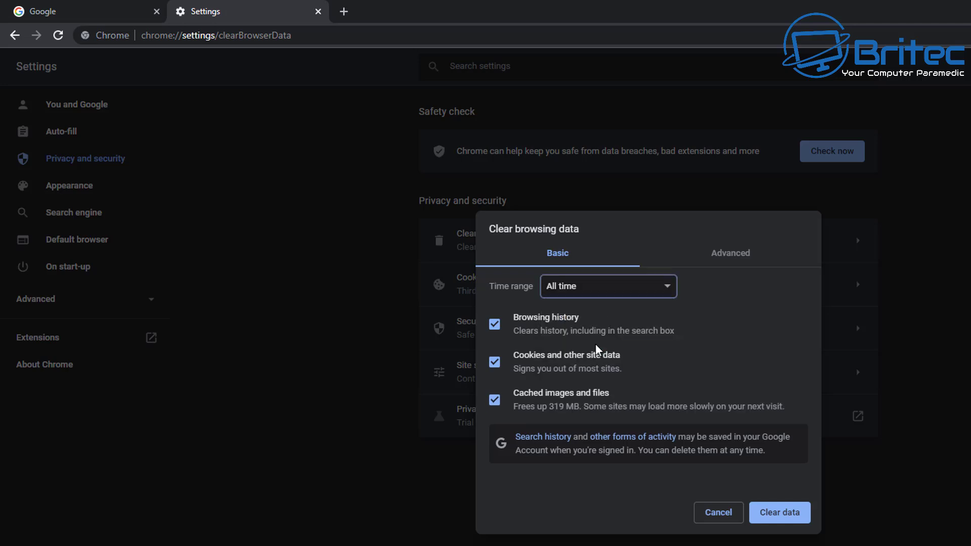
pyautogui.click(723, 264)
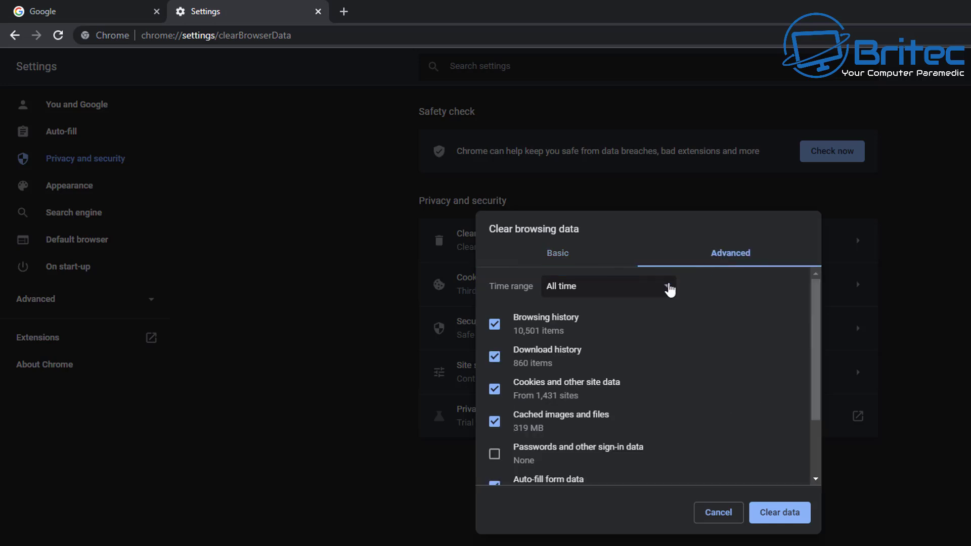
pyautogui.click(496, 390)
pyautogui.click(496, 393)
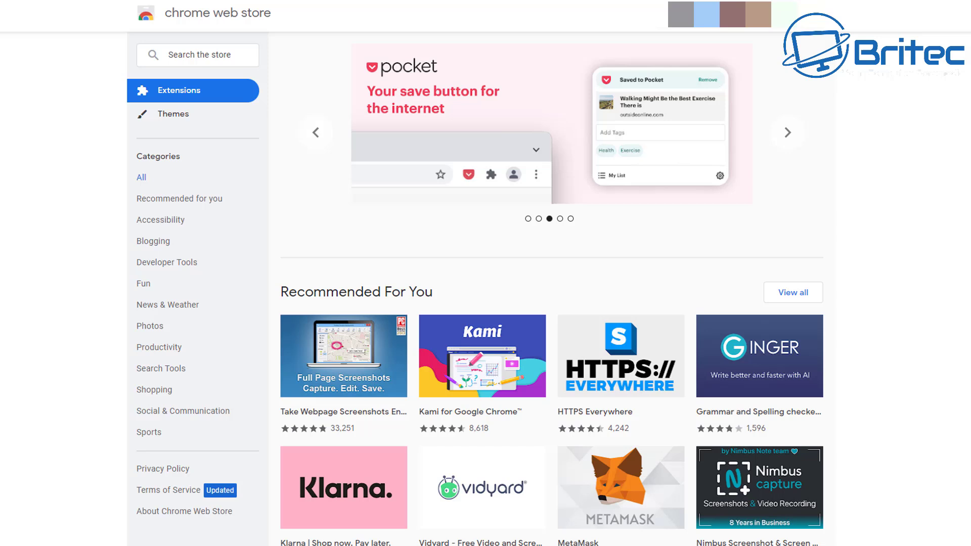
pyautogui.scroll(-2, 552, 289)
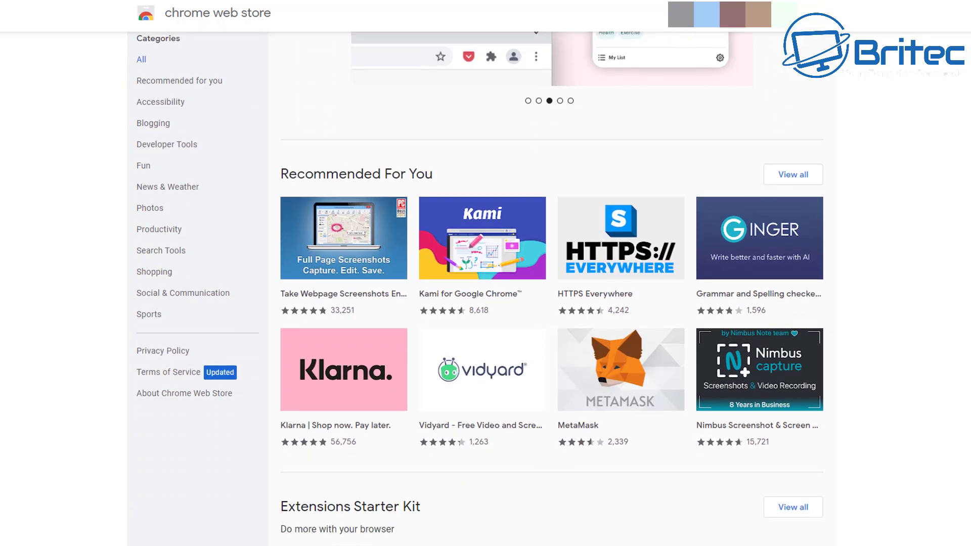
pyautogui.scroll(-2, 552, 288)
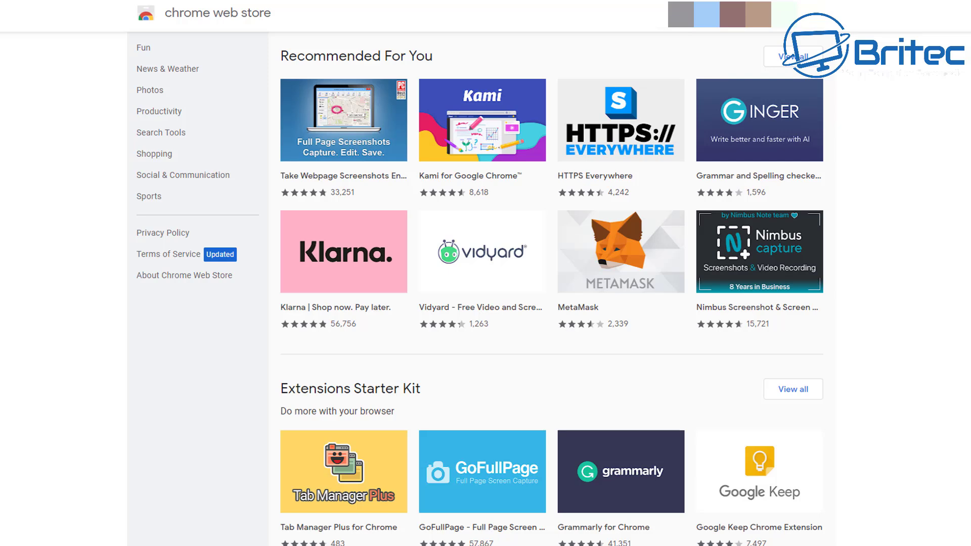
pyautogui.scroll(-4, 552, 288)
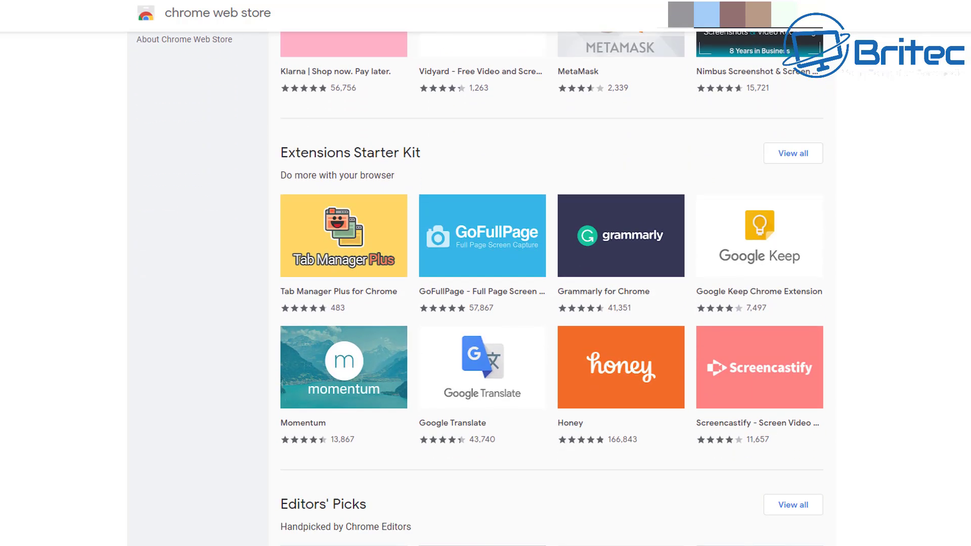
pyautogui.scroll(-2, 552, 289)
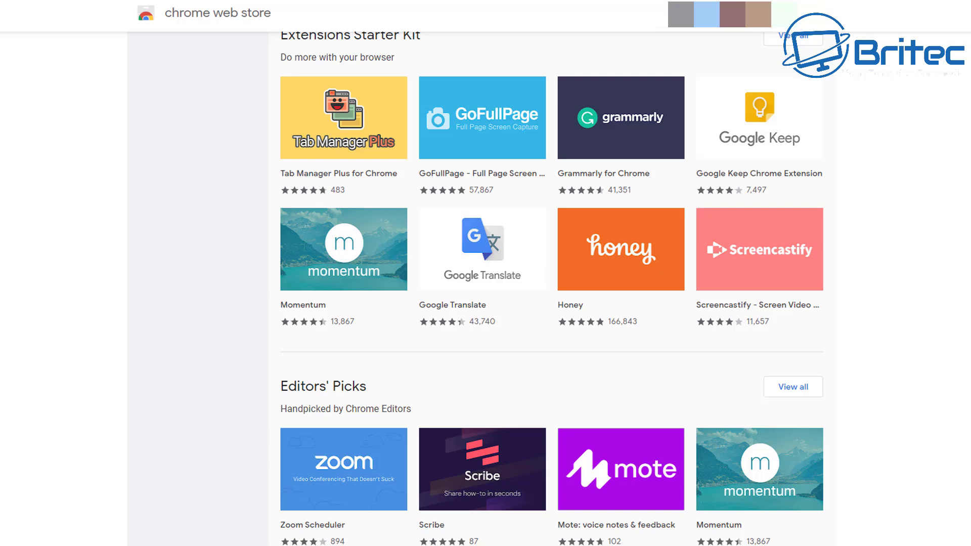
pyautogui.scroll(-2, 551, 289)
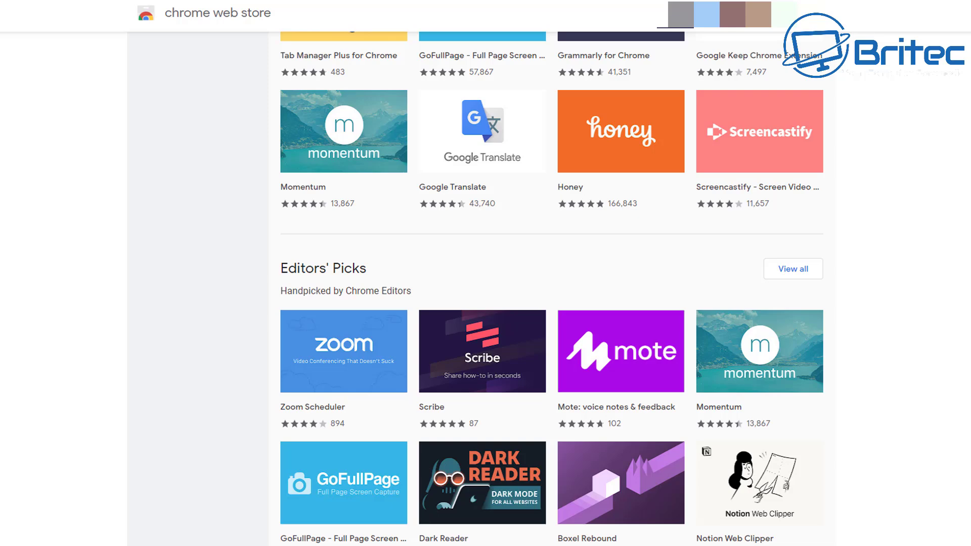
pyautogui.scroll(-4, 552, 289)
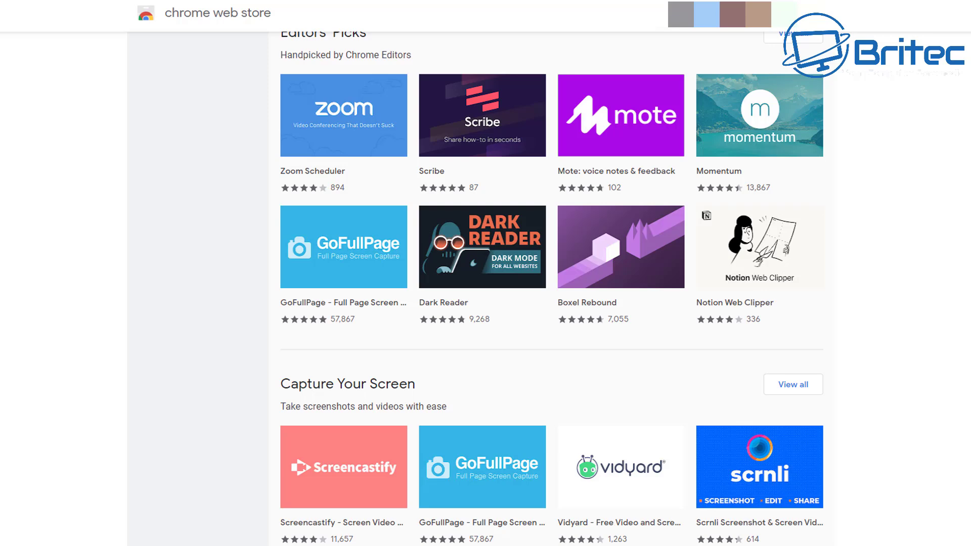
pyautogui.scroll(2, 556, 410)
pyautogui.scroll(-4, 556, 410)
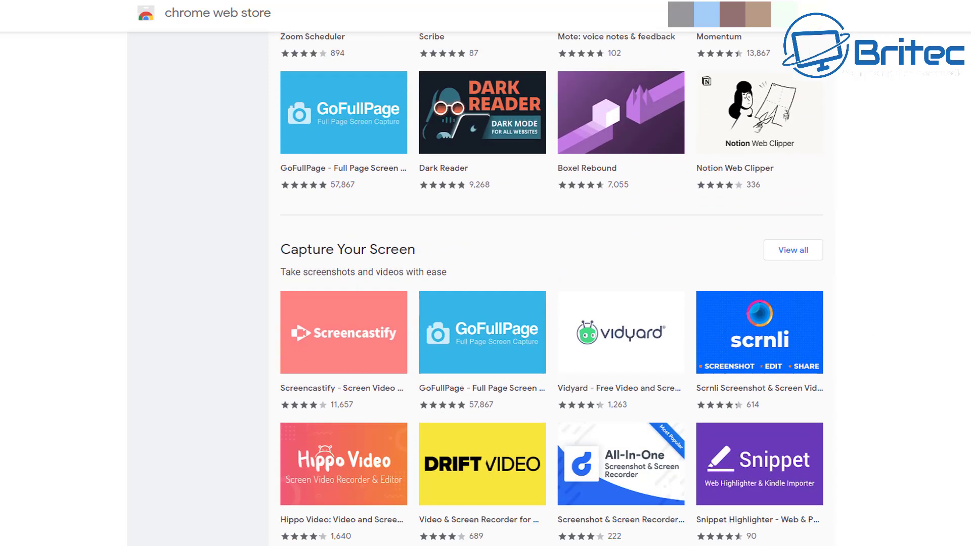
pyautogui.scroll(-1, 552, 283)
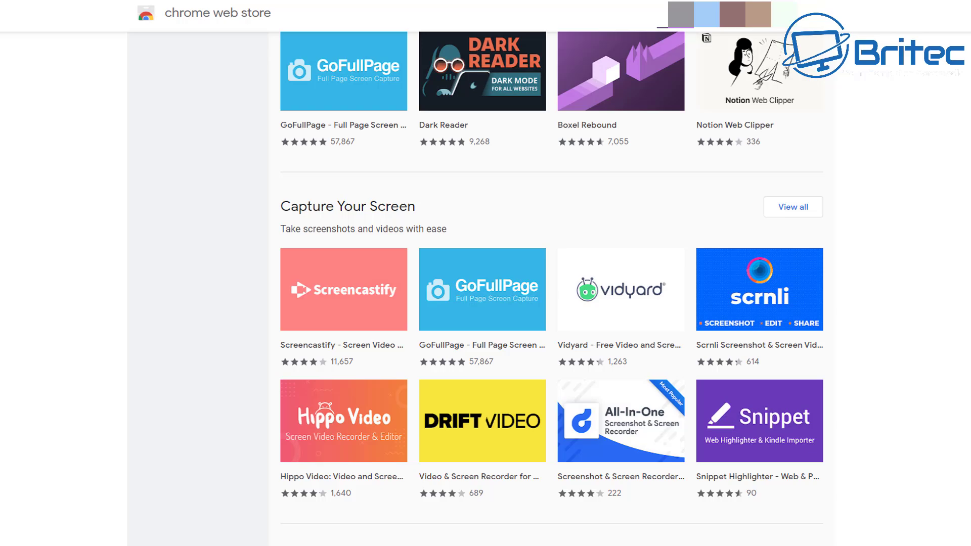
pyautogui.scroll(-4, 552, 283)
pyautogui.scroll(-8, 552, 283)
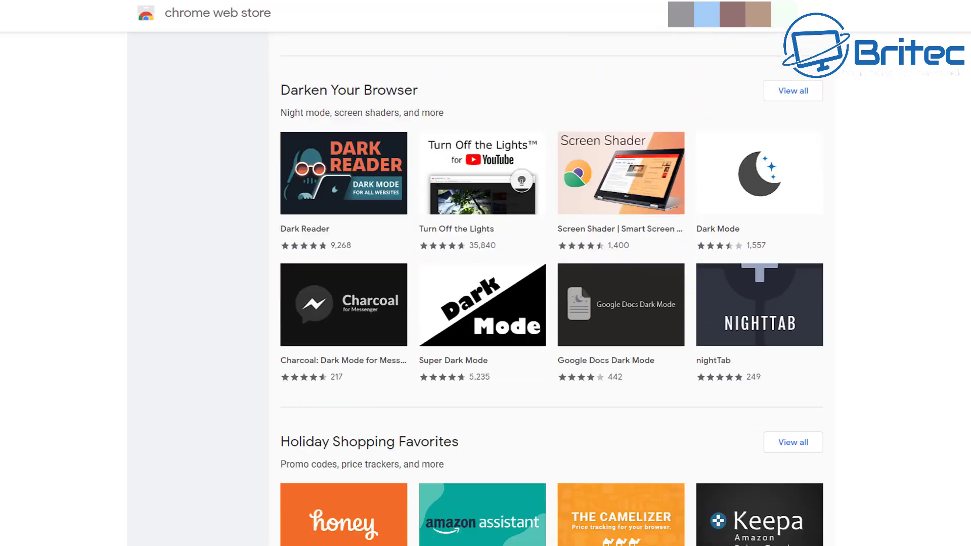
pyautogui.scroll(-1, 551, 283)
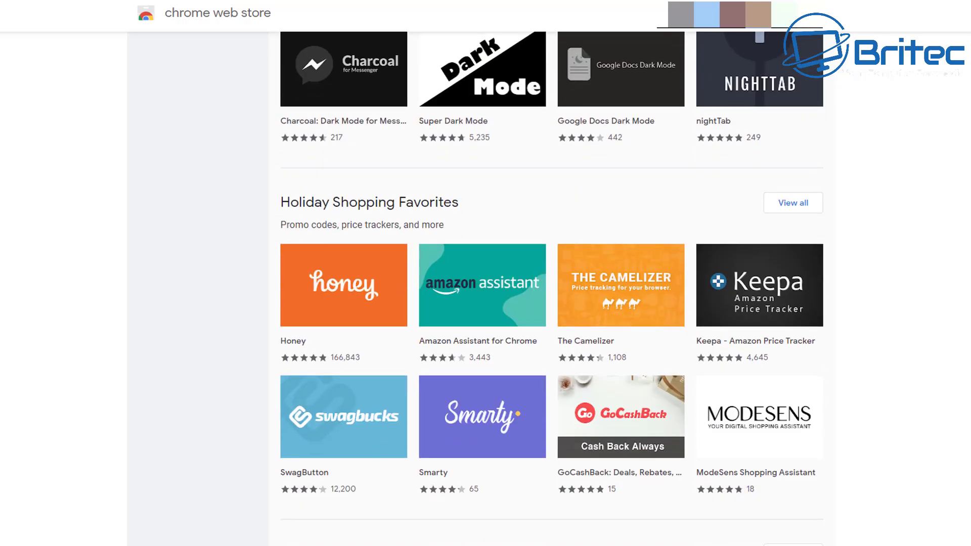
pyautogui.scroll(-1, 552, 288)
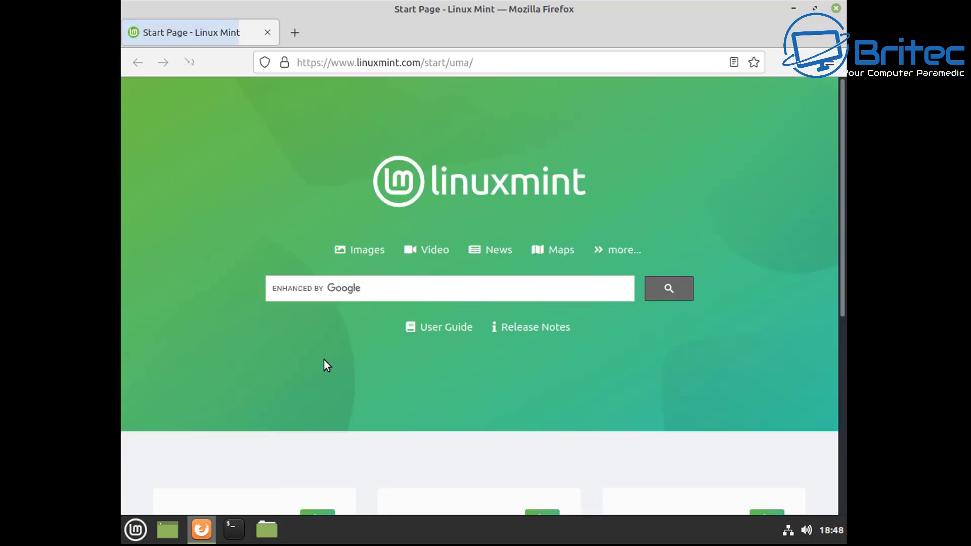
# Load halifax.co.uk in Firefox, then close the Firefox window.
pyautogui.click(332, 66)
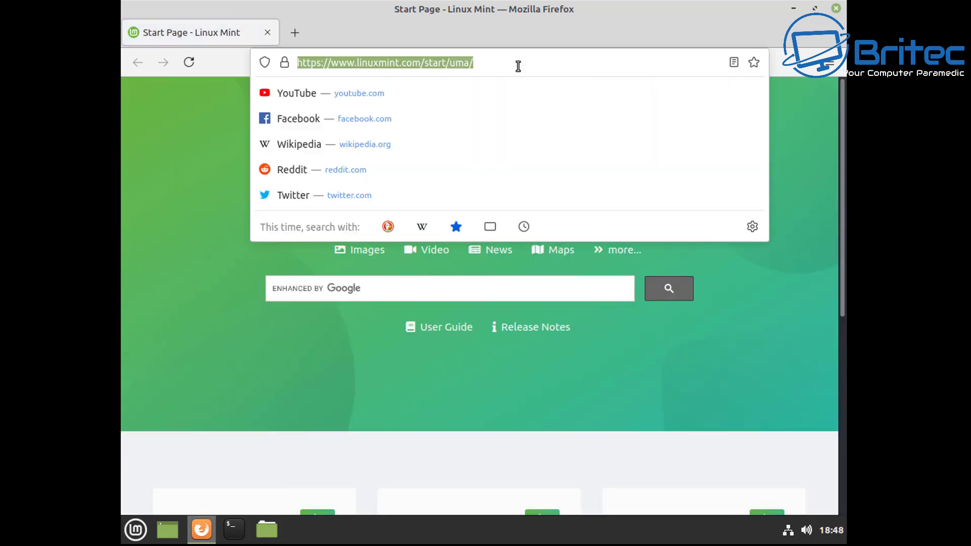
pyautogui.hotkey('alt', 'Left')
pyautogui.moveTo(511, 60); pyautogui.dragTo(357, 63)
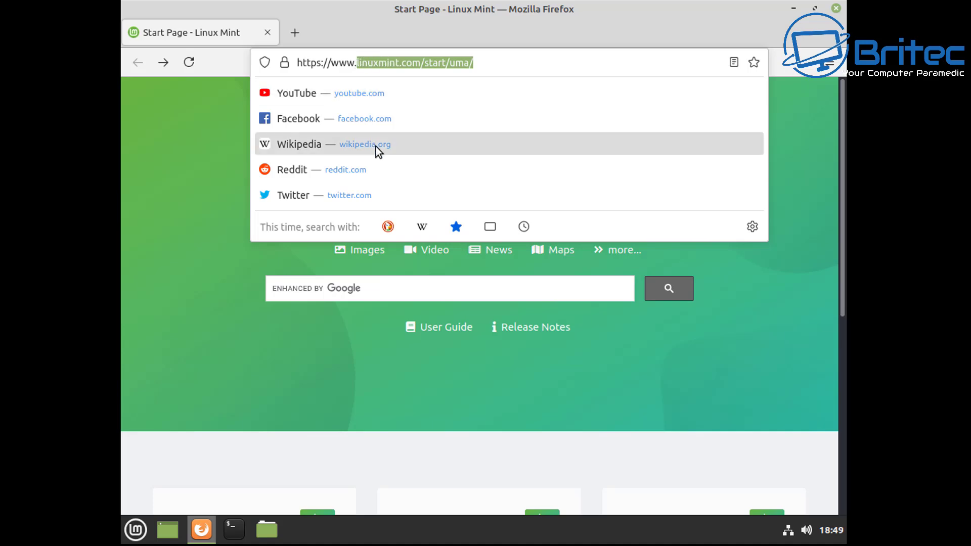
pyautogui.write('halifax.co.uk')
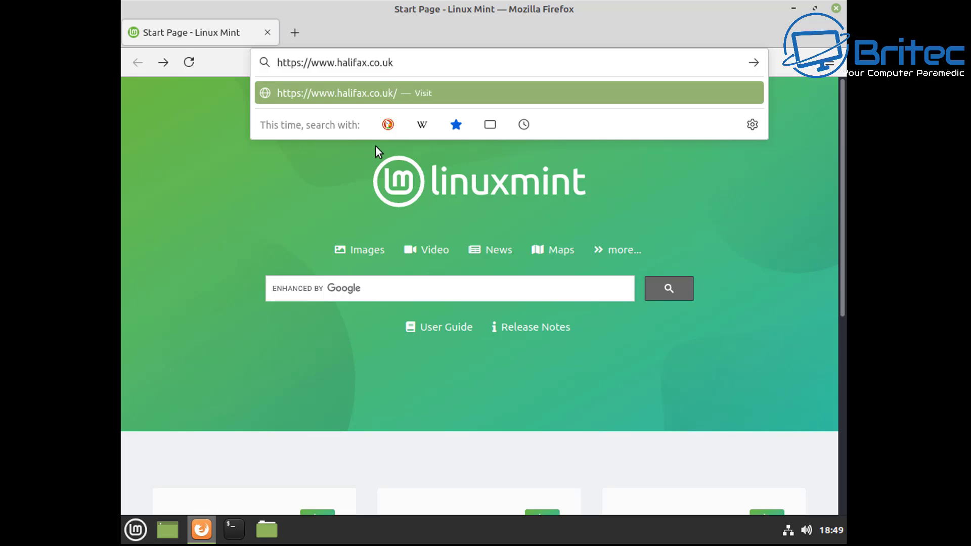
pyautogui.press('Return')
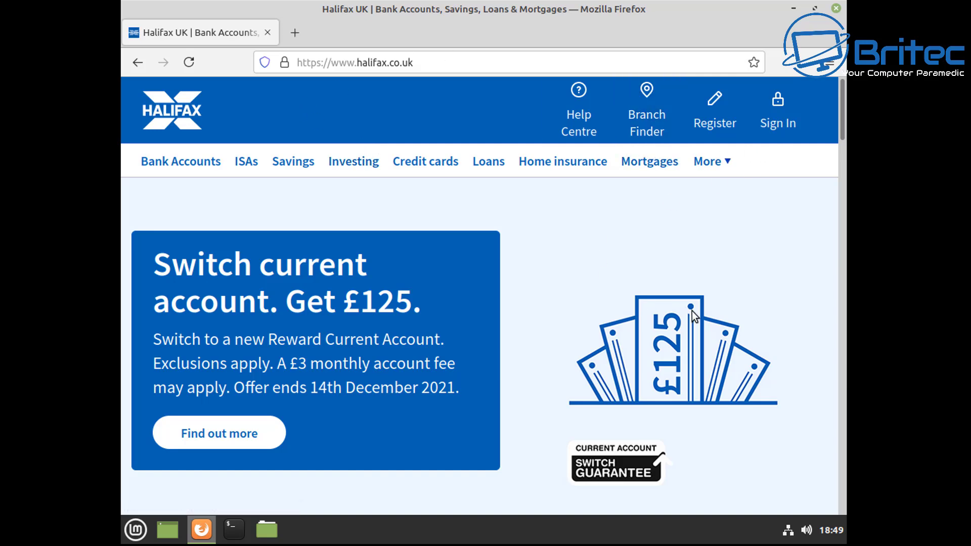
pyautogui.click(837, 9)
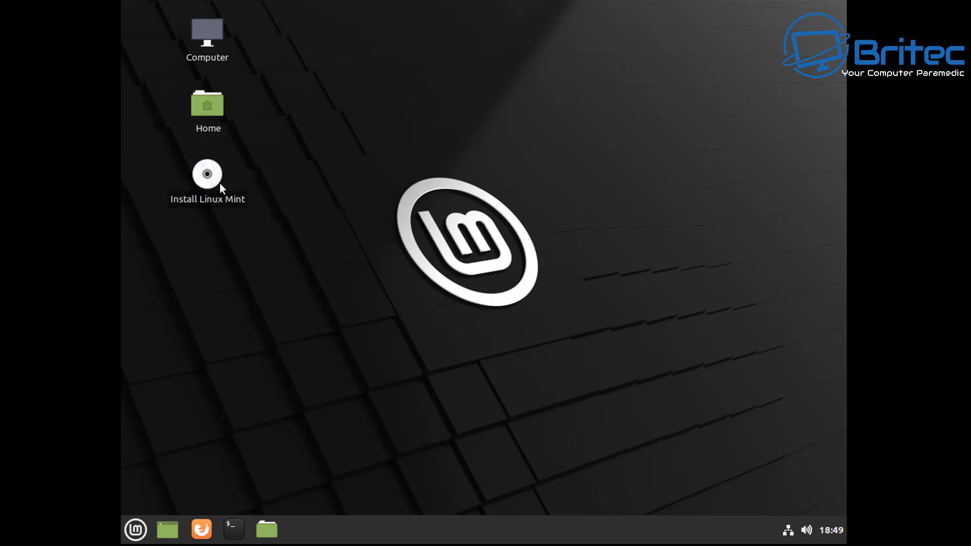
# Power off the Linux Mint live session via the Mint menu's Quit button and Shut Down.
pyautogui.click(137, 532)
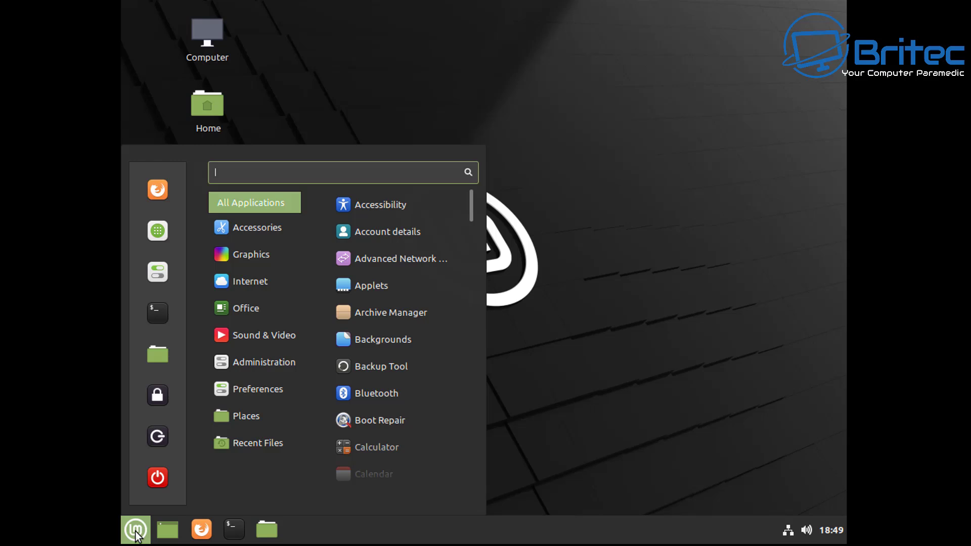
pyautogui.click(163, 481)
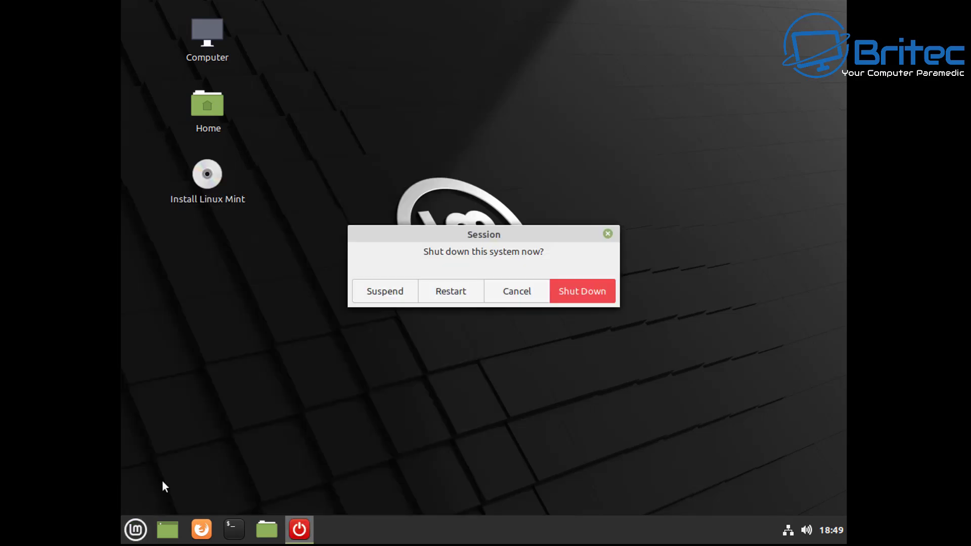
pyautogui.click(585, 294)
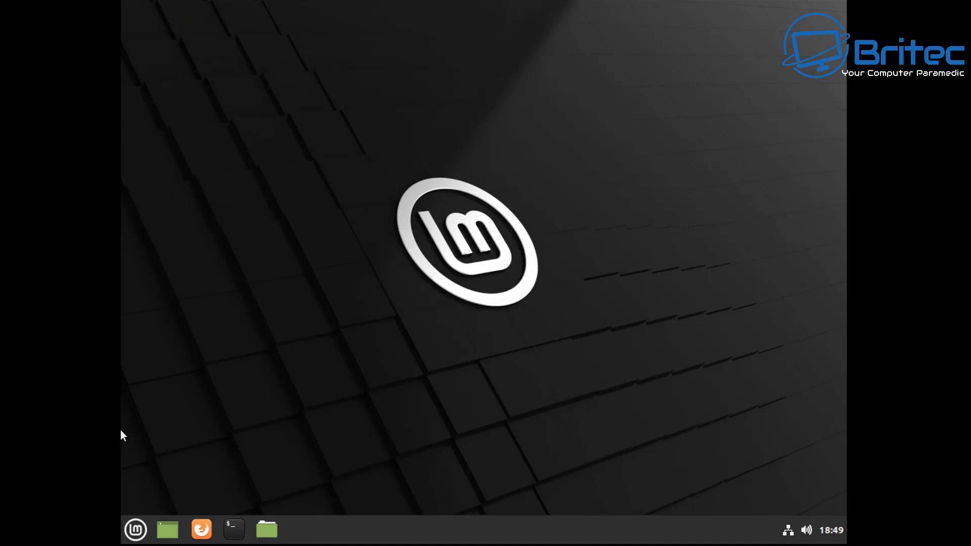